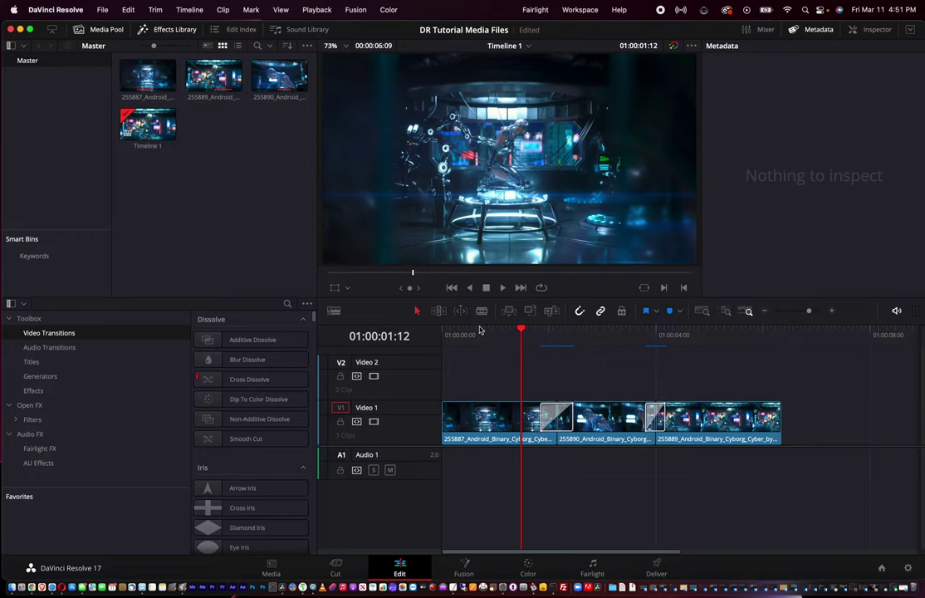
Play the timeline through both dissolve transitions, then bring up the CINEPUNCH Finder folder.
click(474, 333)
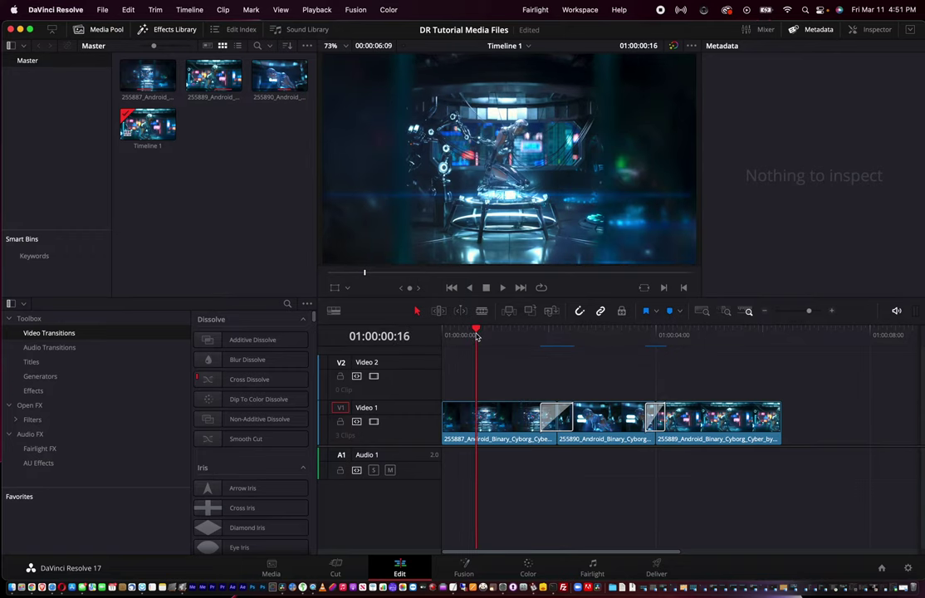
key(space)
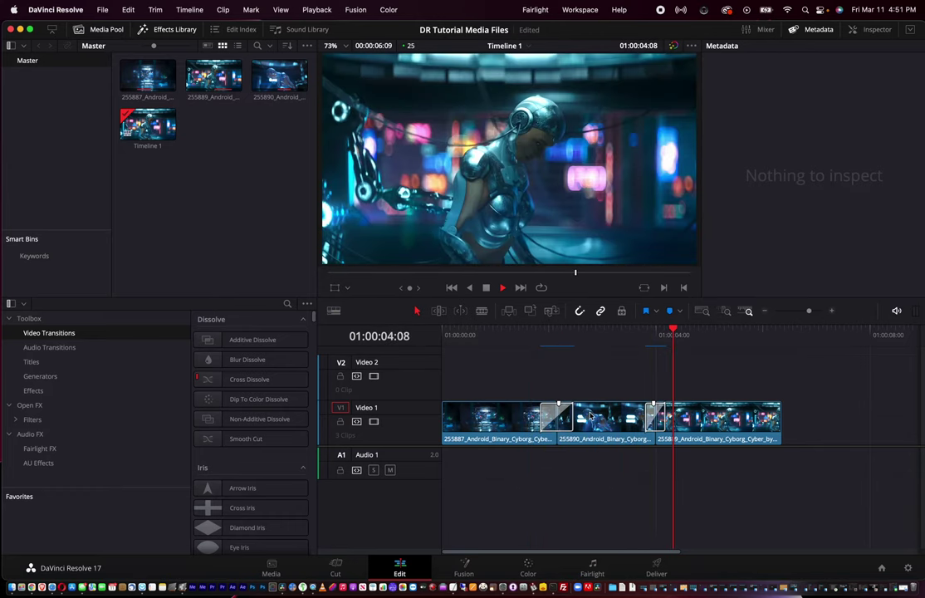
key(space)
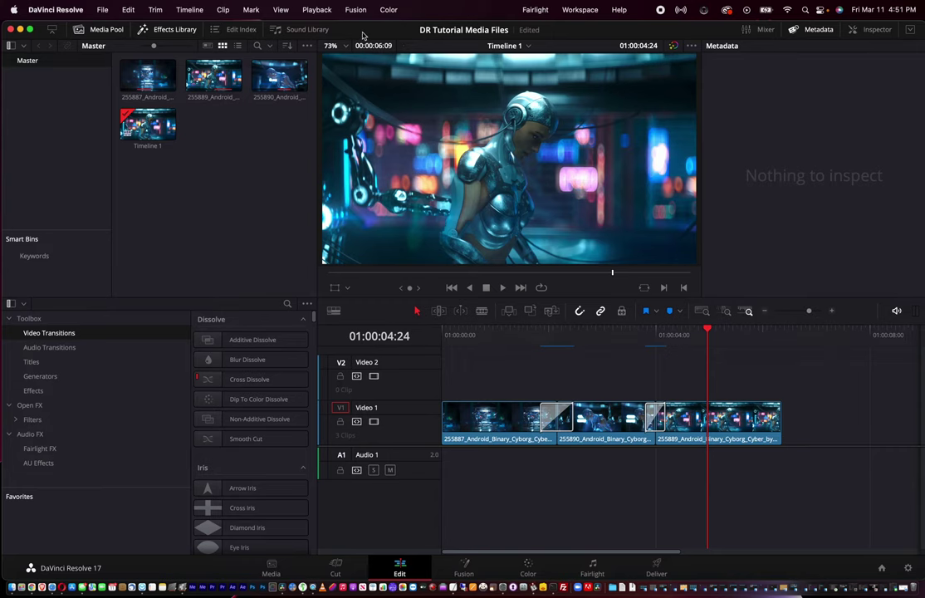
drag(359, 21, 358, 31)
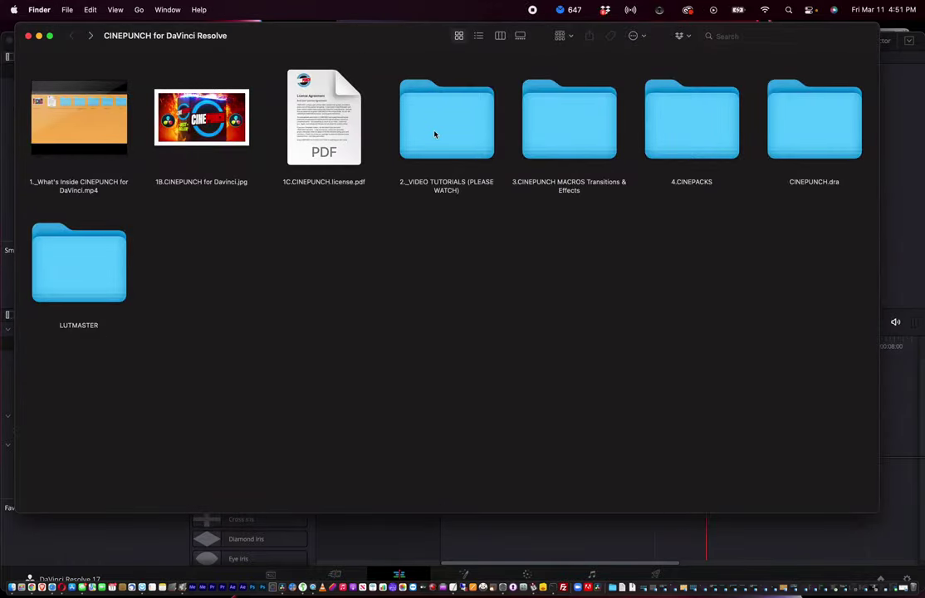
Navigate through CINEPUNCH.dra, MediaFiles and 4.CINEPACKS into CINEPACKS Elements Reference Files.
click(783, 135)
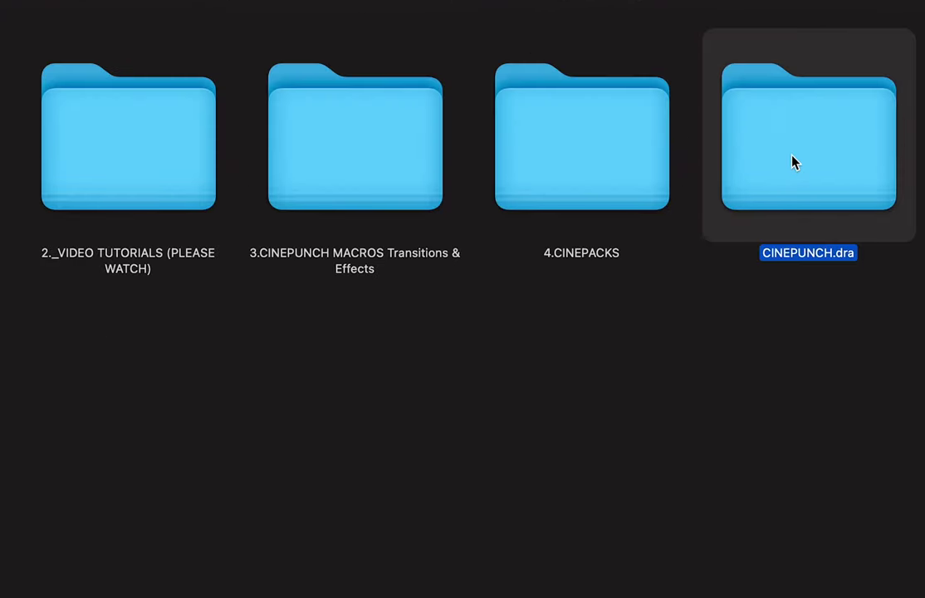
double_click(785, 134)
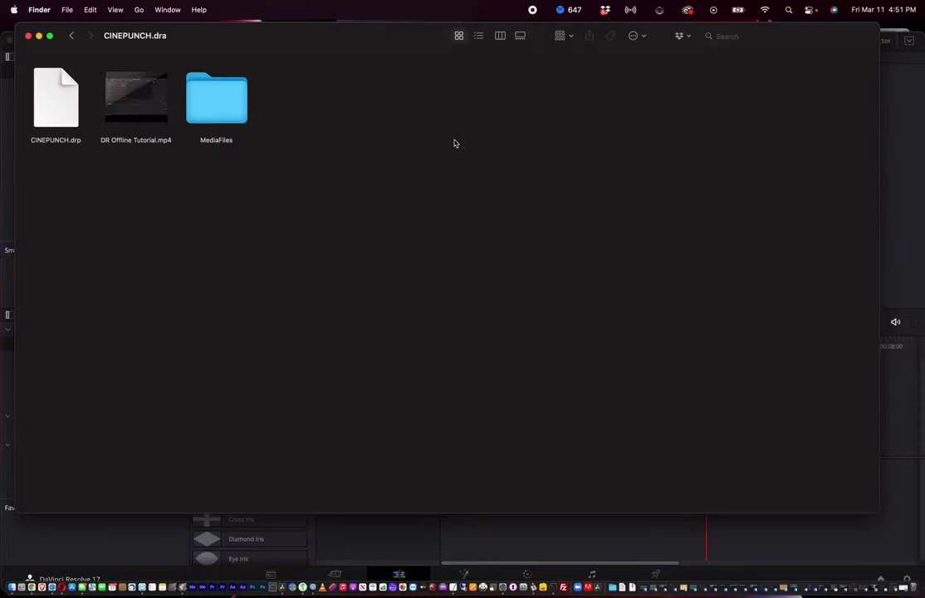
click(67, 109)
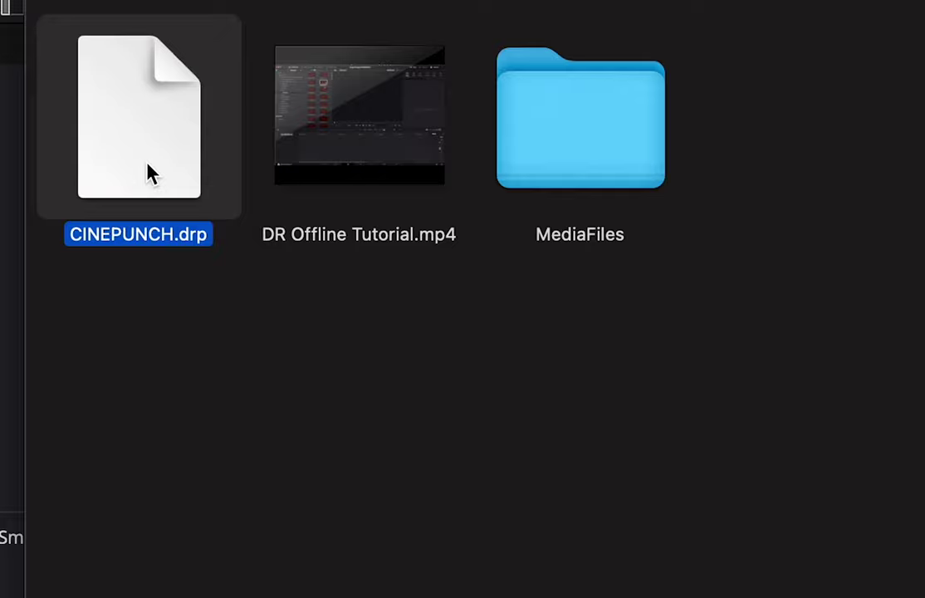
click(601, 149)
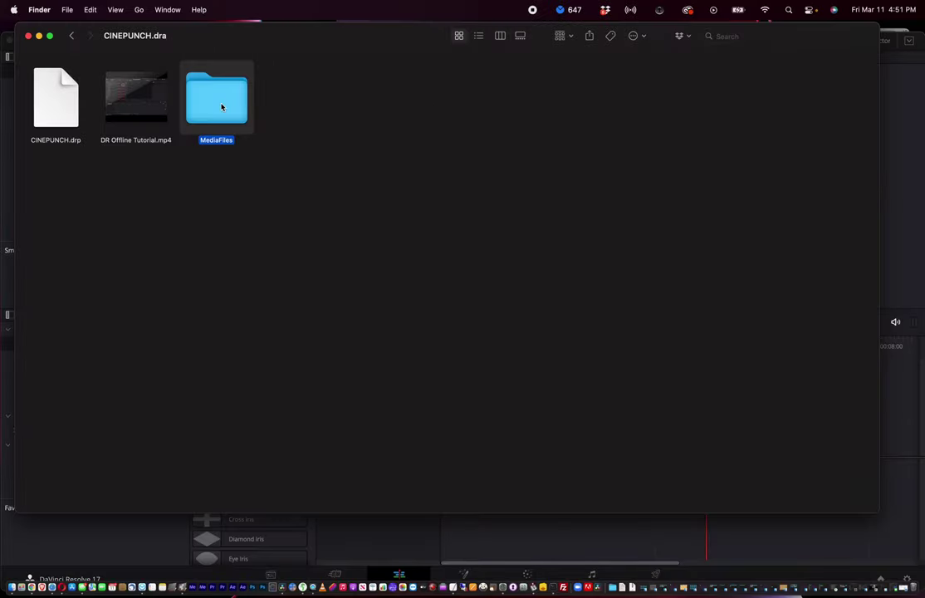
double_click(222, 107)
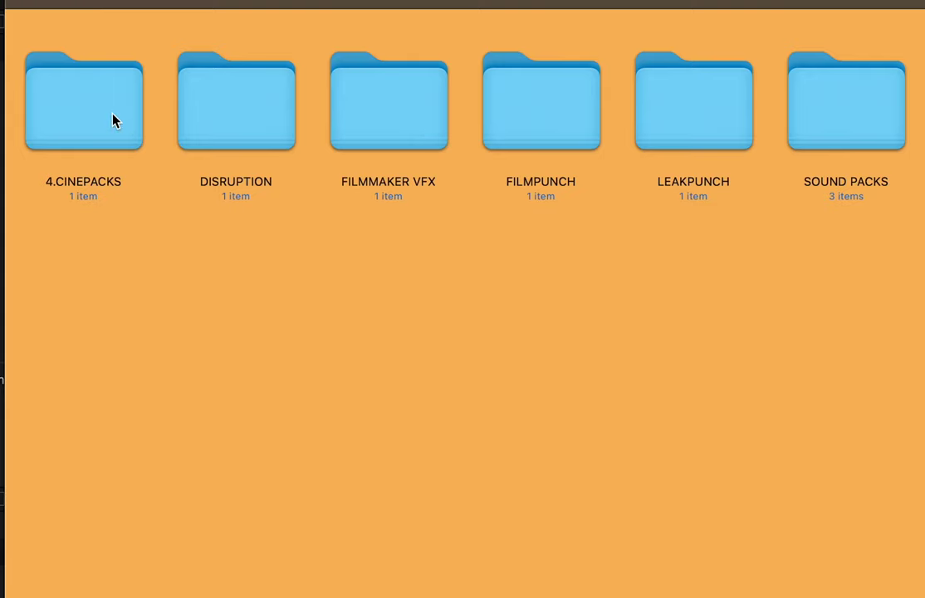
click(72, 108)
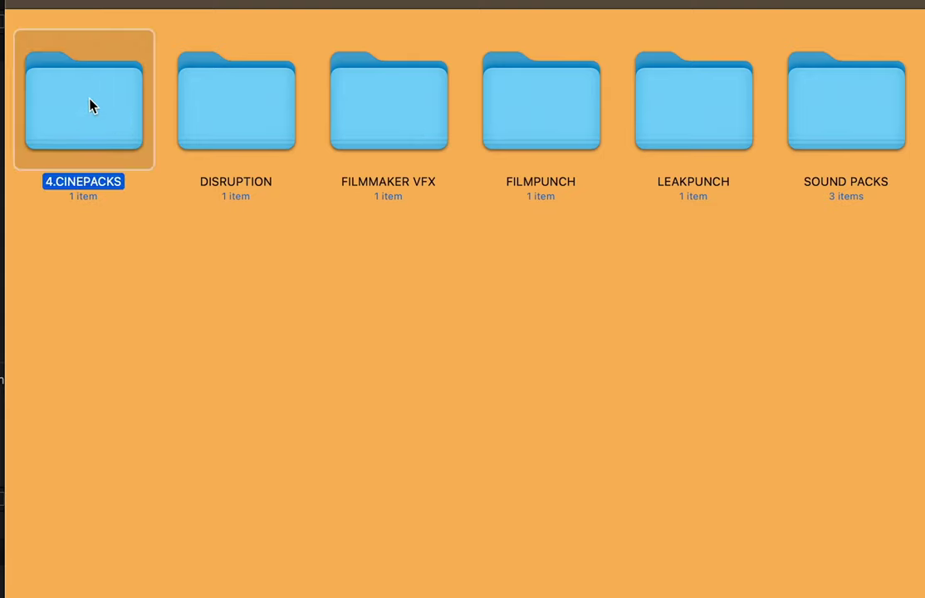
double_click(91, 106)
double_click(92, 105)
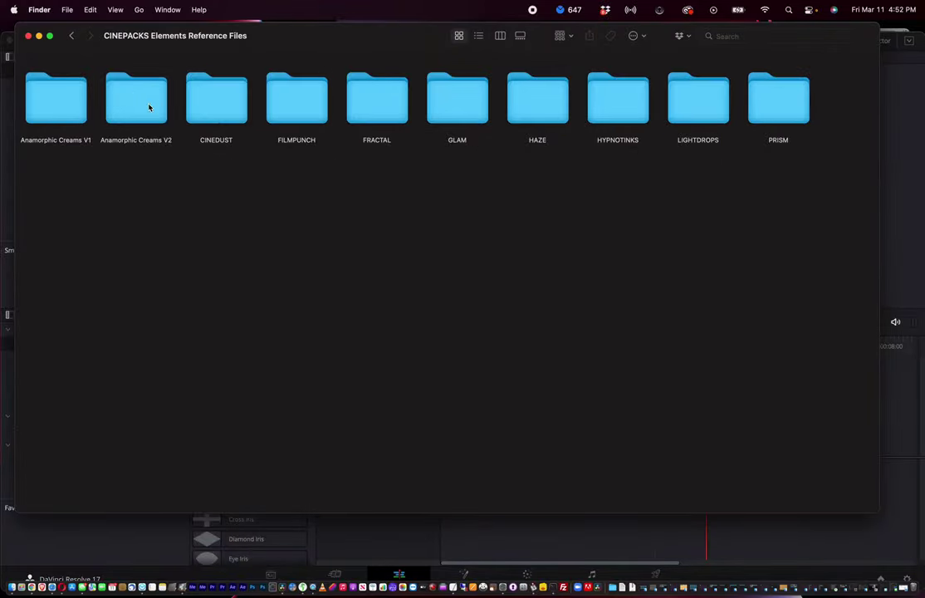
Go back to MediaFiles, browse its pack folders, and open SOUND PACKS.
click(72, 36)
click(72, 35)
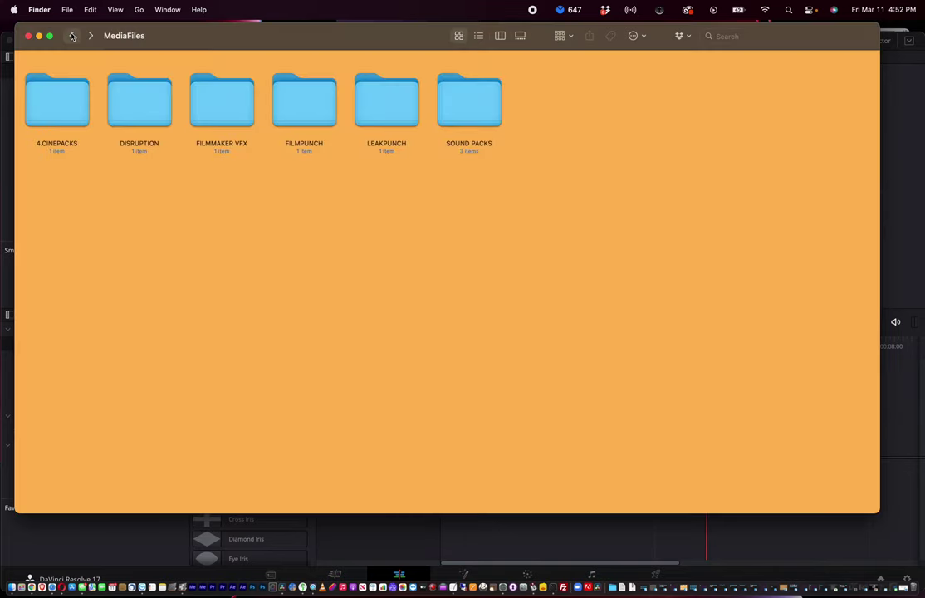
click(139, 120)
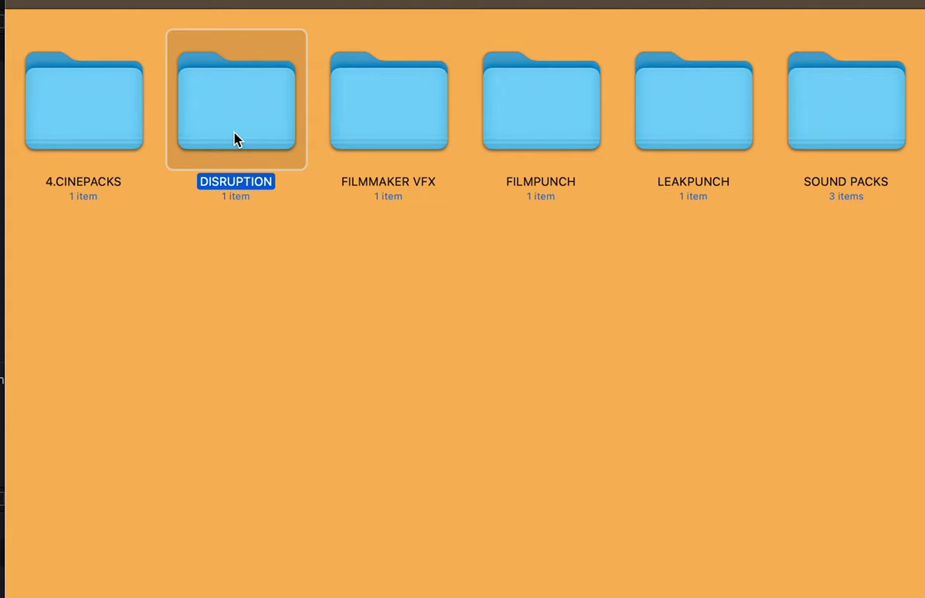
click(377, 115)
click(540, 113)
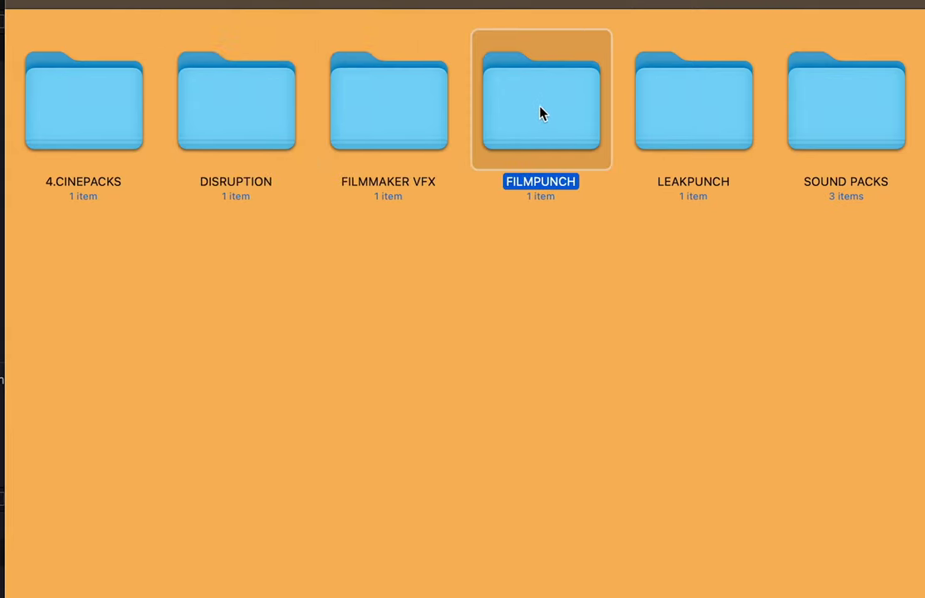
click(678, 113)
click(826, 104)
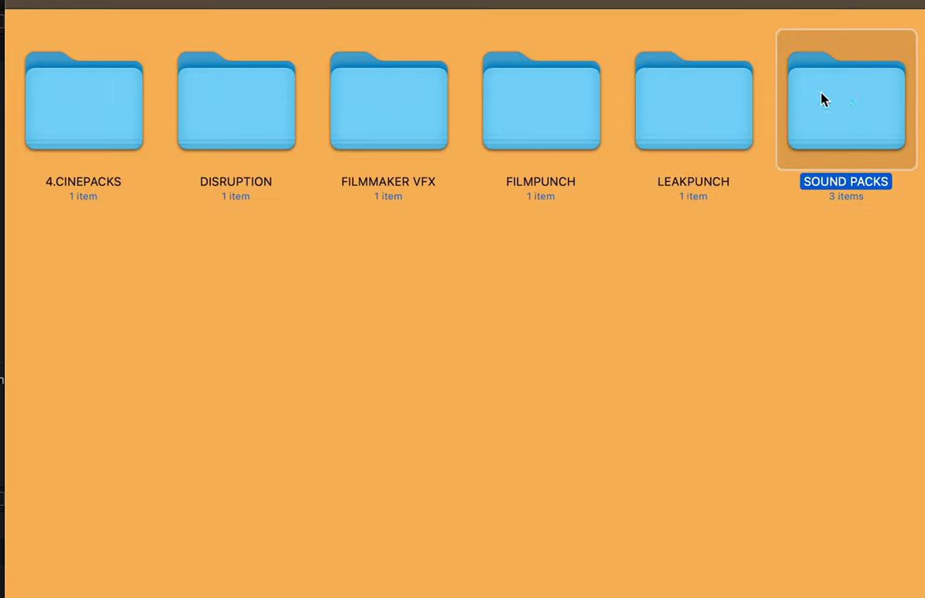
double_click(845, 112)
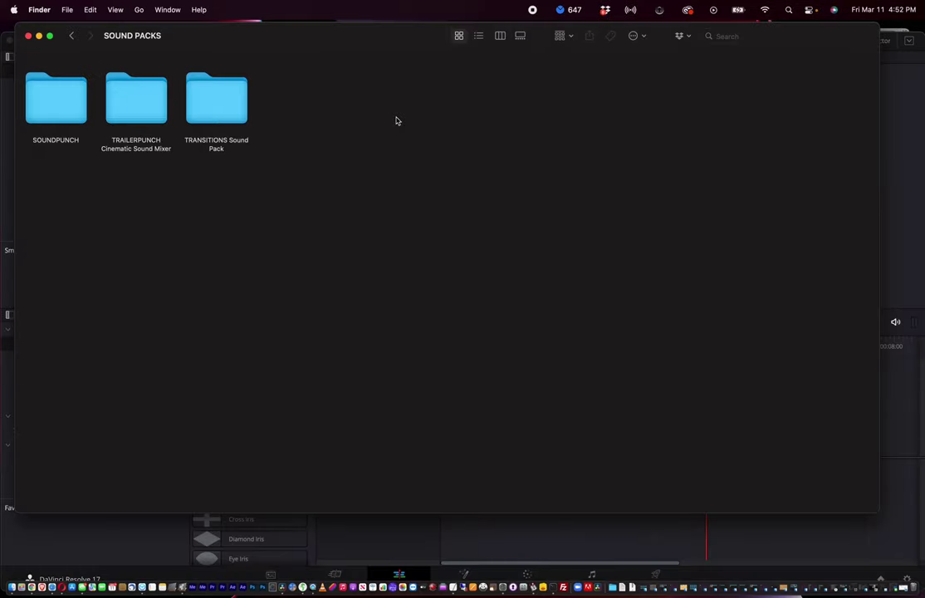
Create a Media Pool bin named SFX TP and import the TRANSITIONS Sound Pack folder into it.
click(12, 97)
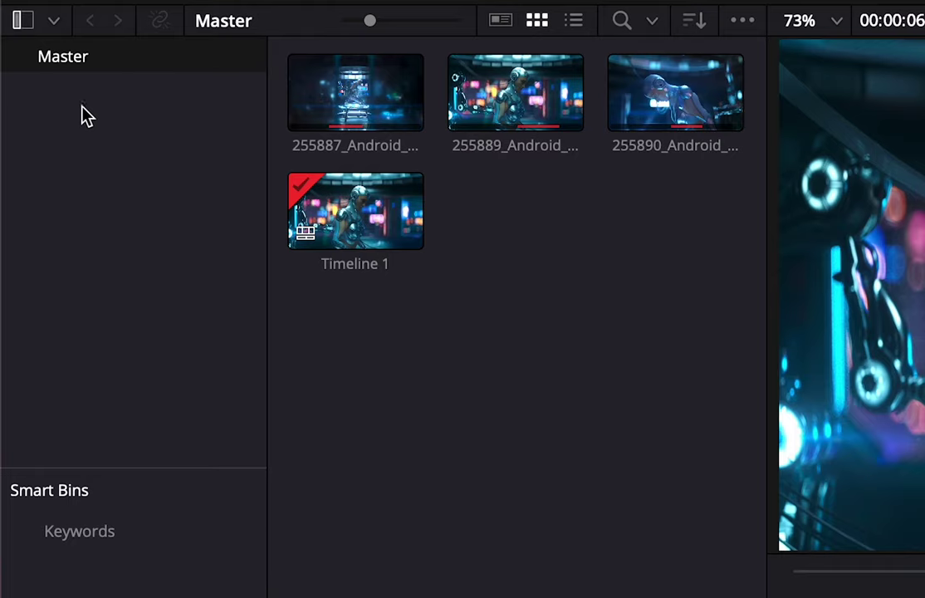
right_click(97, 150)
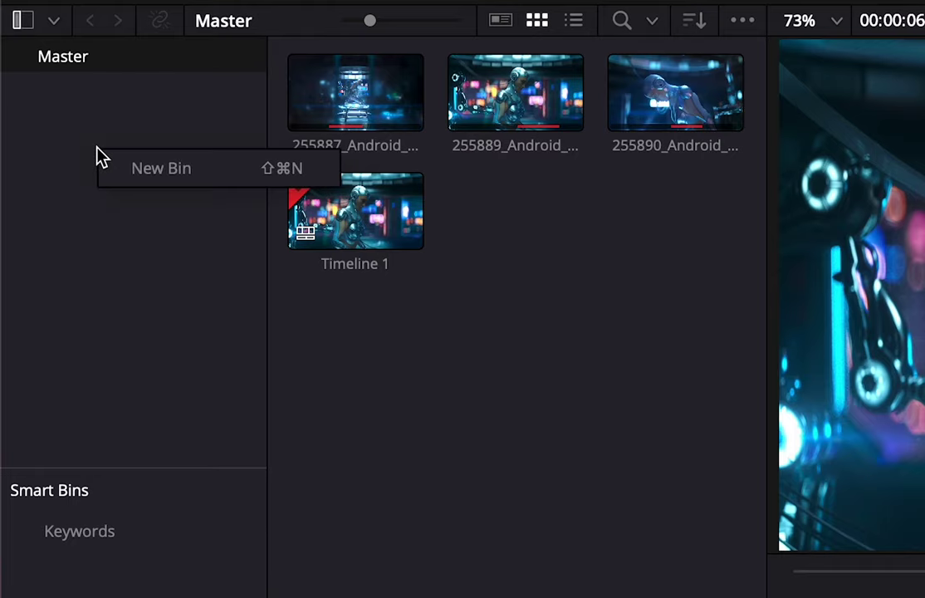
click(136, 173)
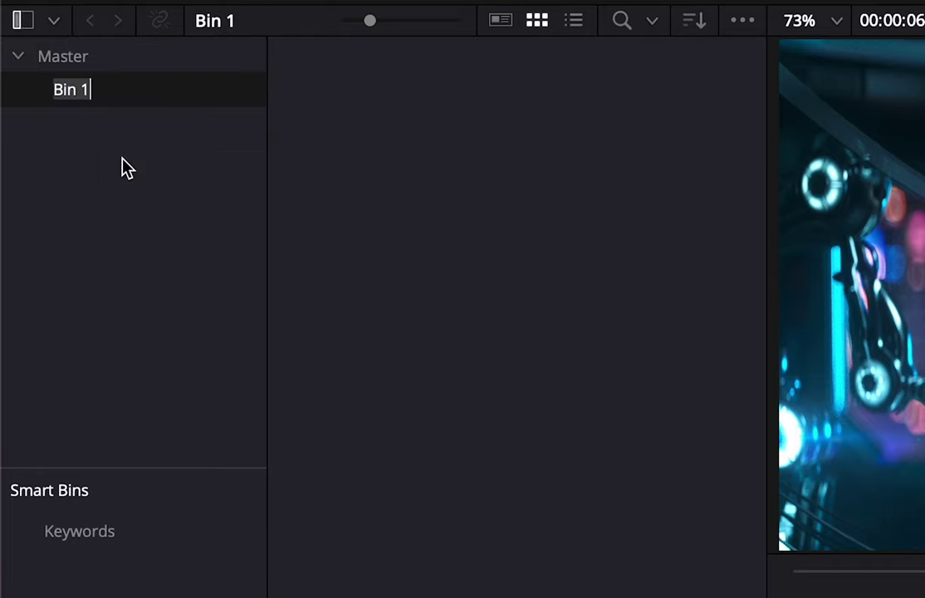
key(BackSpace)
text(SFX TP)
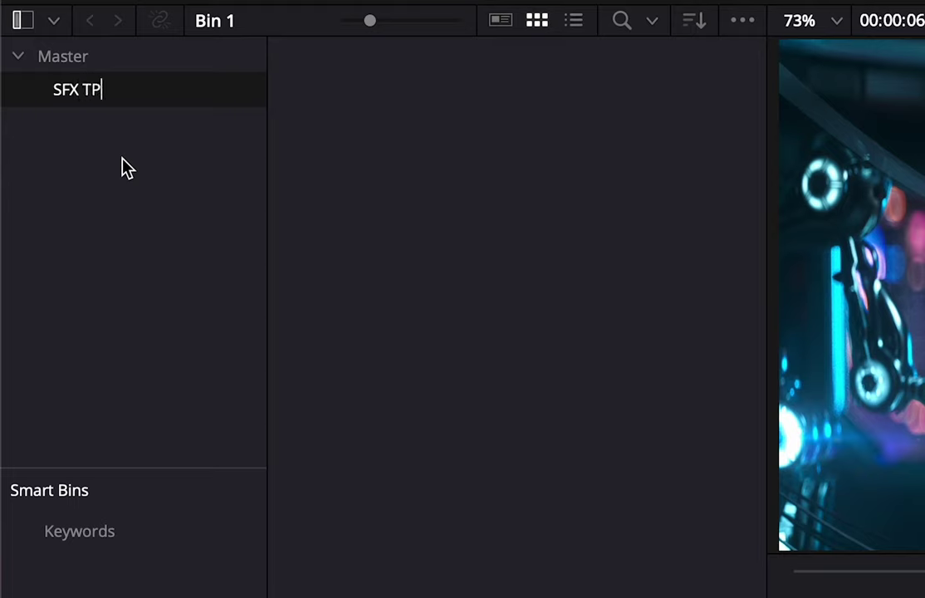
key(Return)
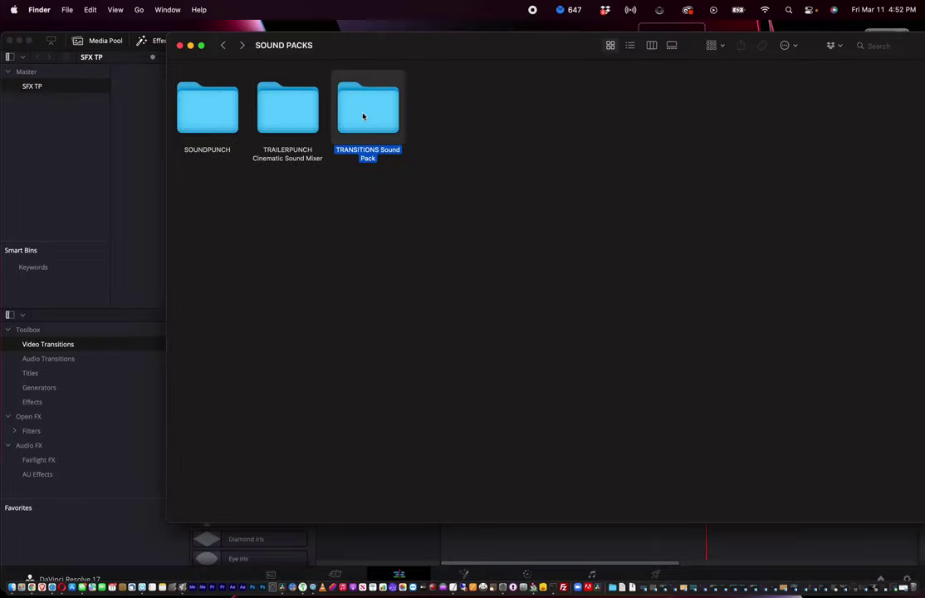
mouse_move(365, 115)
mouse_down()
mouse_move(34, 86)
mouse_move(66, 103)
mouse_up()
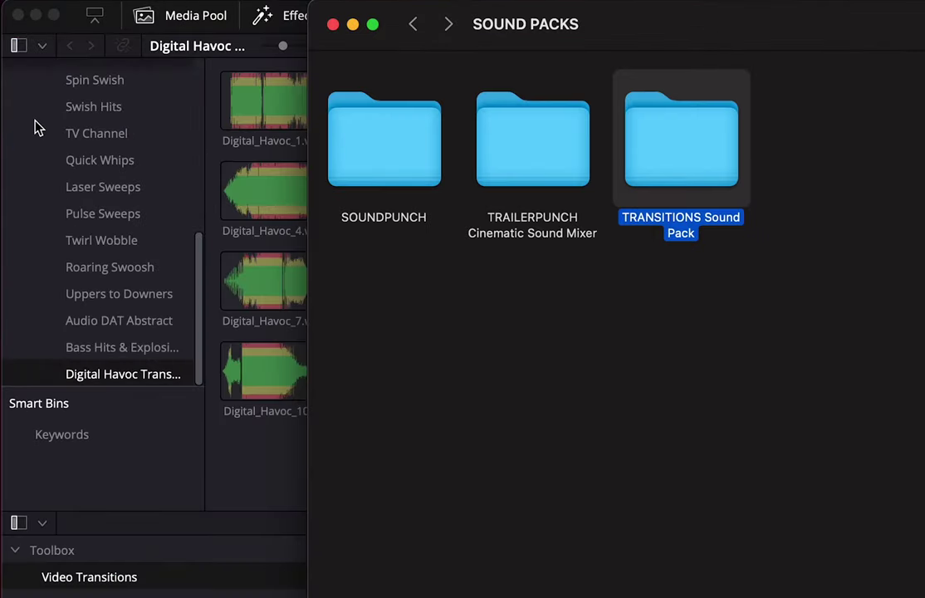
Place Glitches_3.wav on Audio 1 under the first transition and trim it shorter.
click(50, 126)
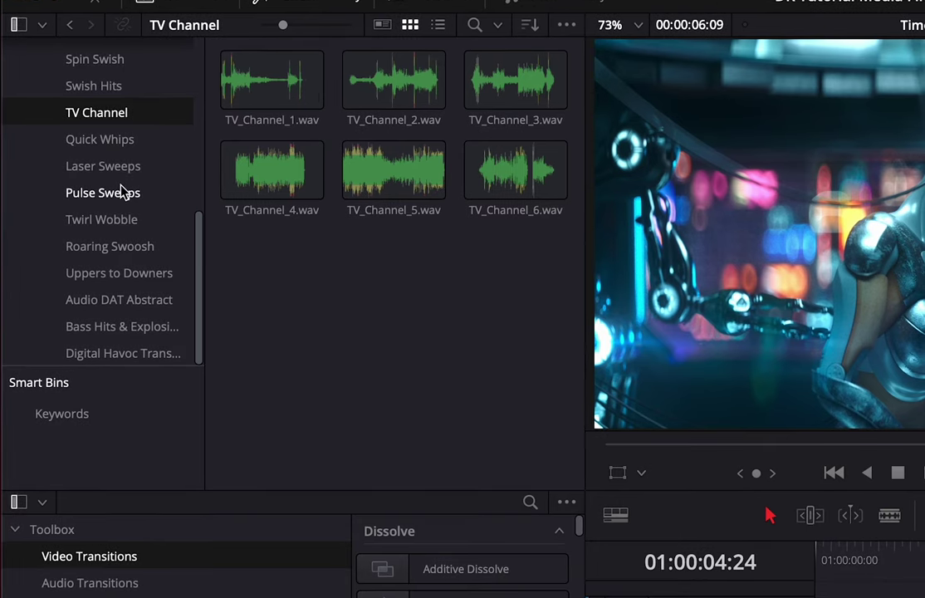
scroll(143, 186, up, 2)
scroll(143, 186, up, 4)
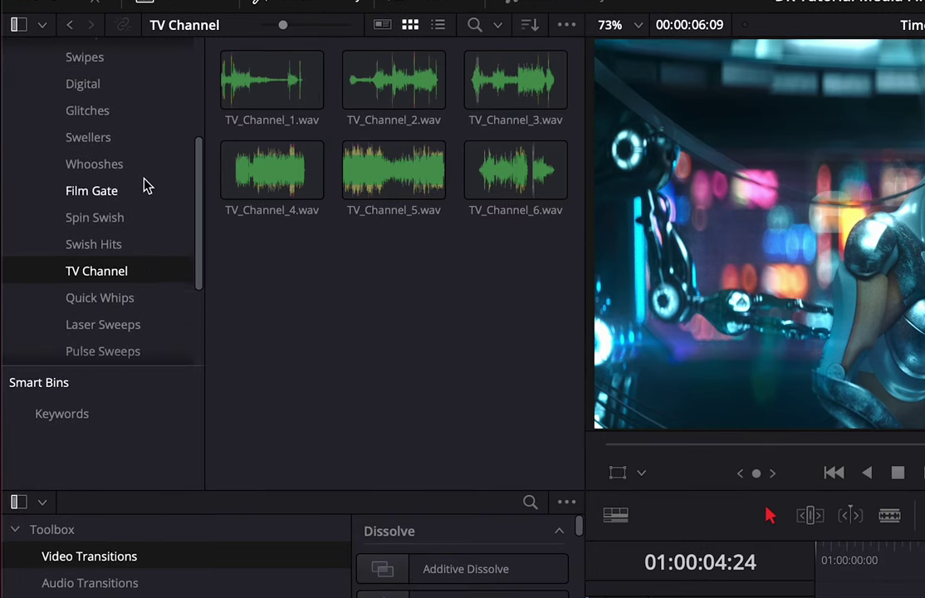
click(100, 113)
click(291, 187)
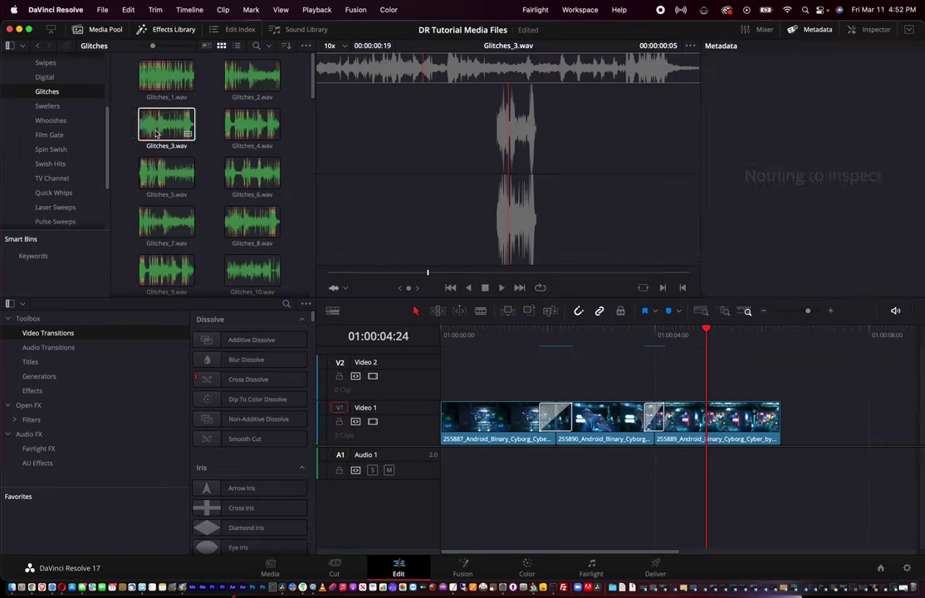
click(155, 132)
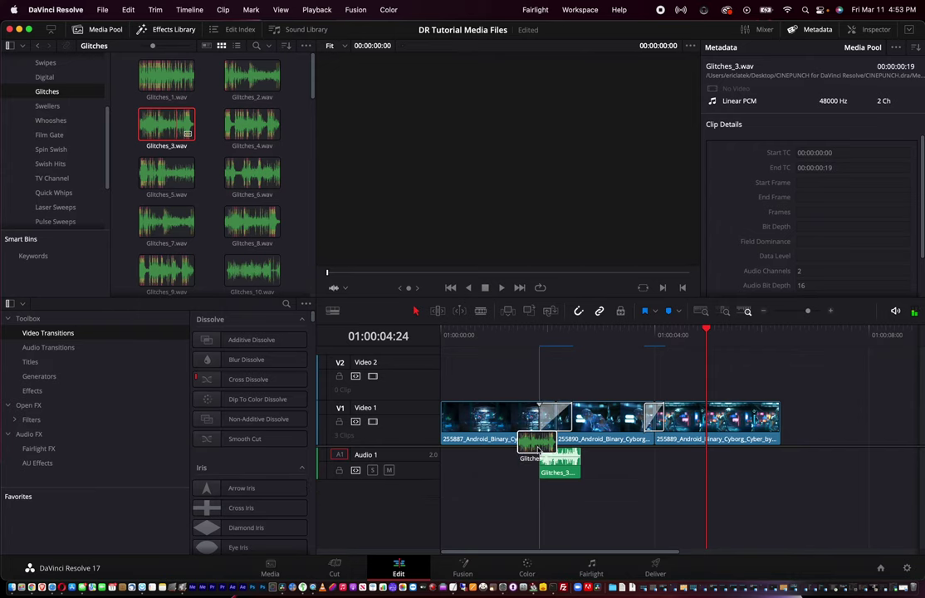
drag(155, 133, 555, 463)
drag(509, 390, 500, 390)
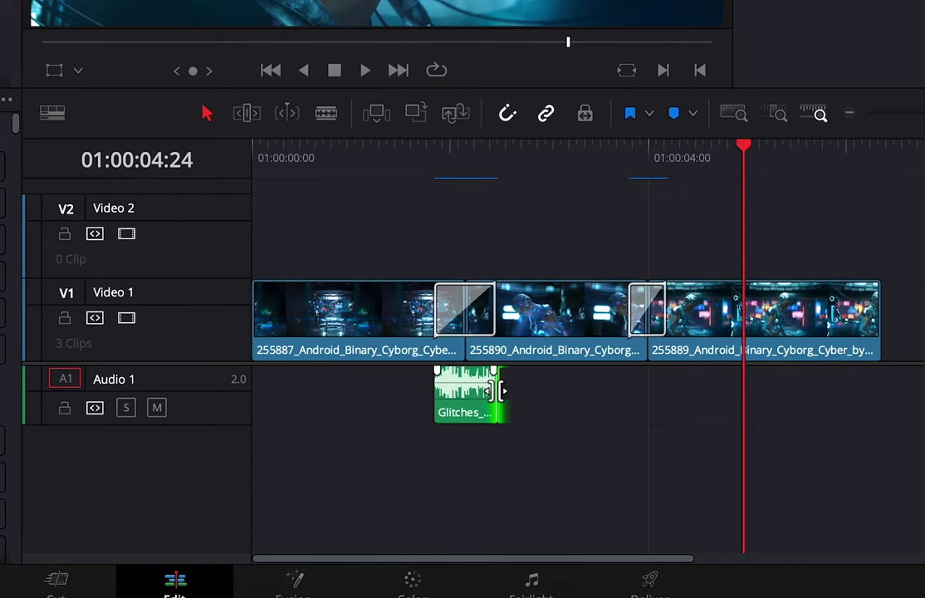
drag(440, 391, 437, 390)
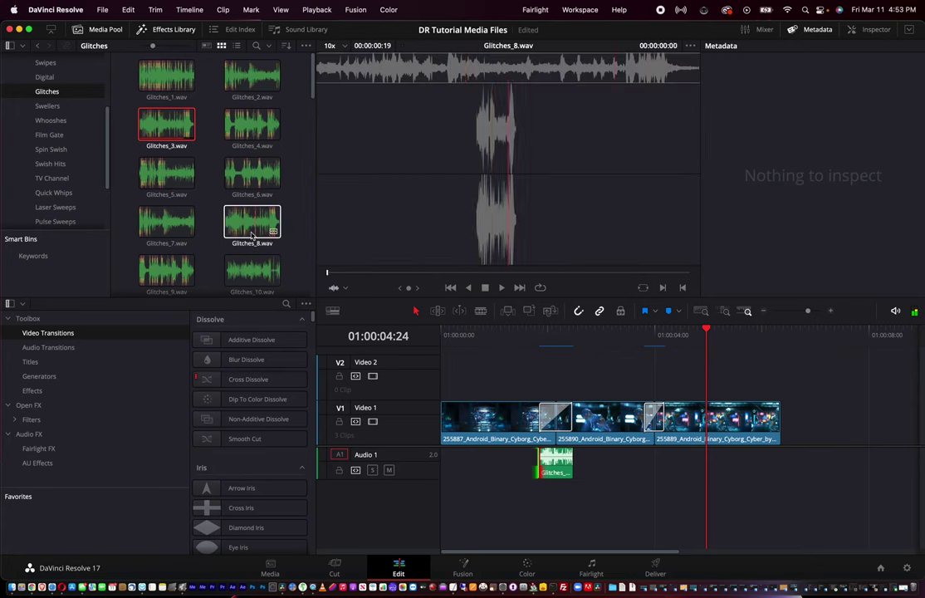
Place Glitches_10 on Audio 1 under the second transition, shortened to fit.
click(251, 233)
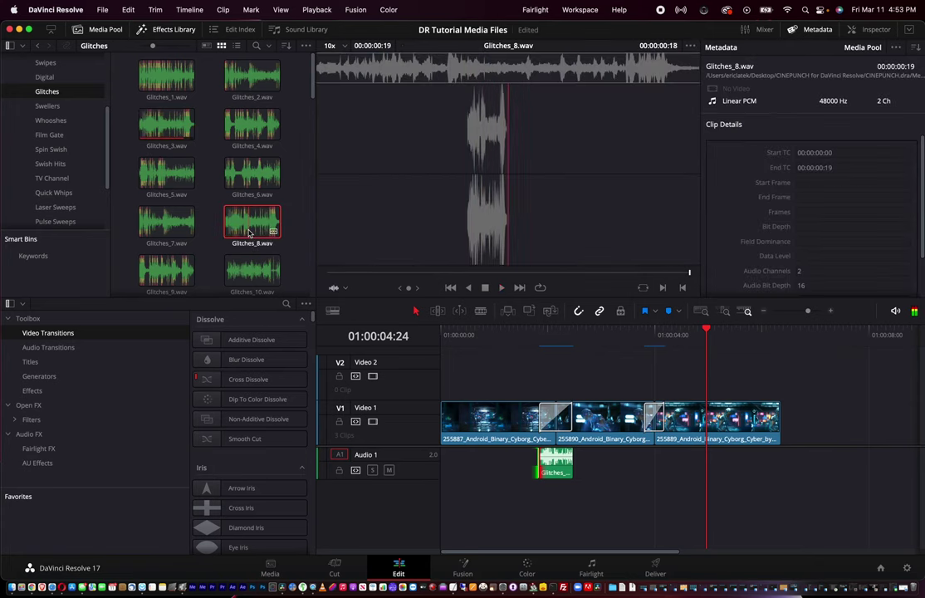
scroll(234, 190, down, 2)
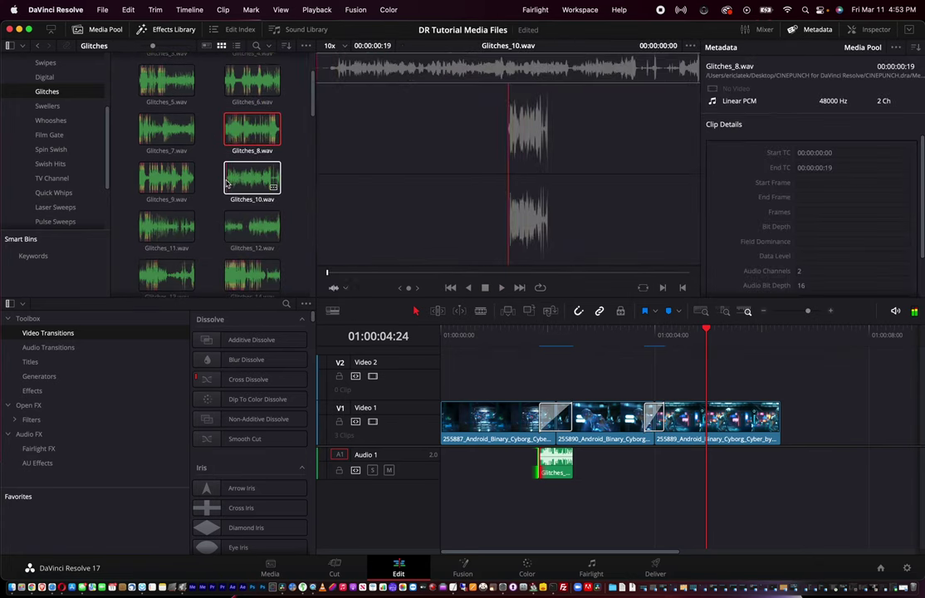
click(233, 182)
drag(233, 182, 645, 472)
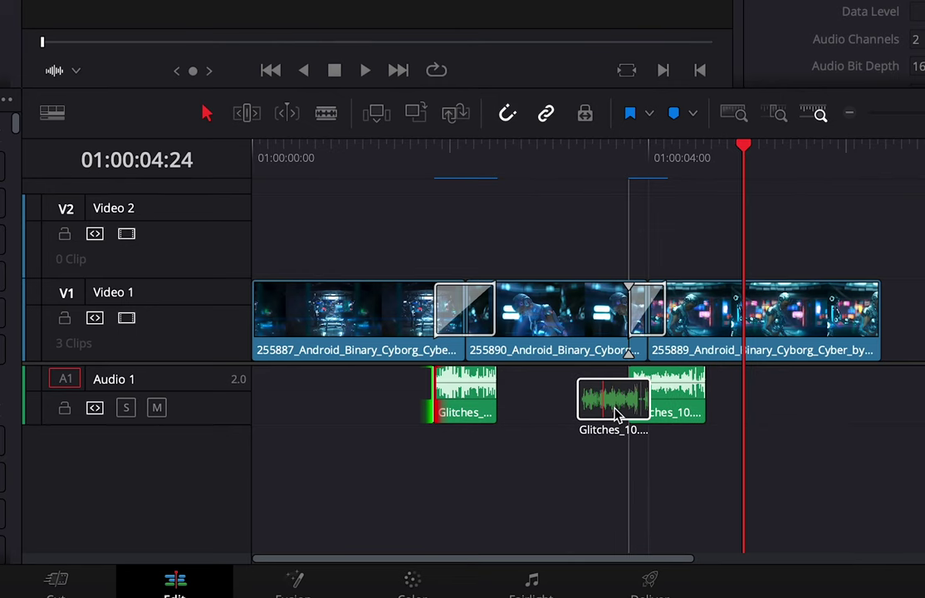
mouse_move(631, 410)
mouse_down()
mouse_move(663, 411)
mouse_move(679, 390)
mouse_move(665, 387)
mouse_up()
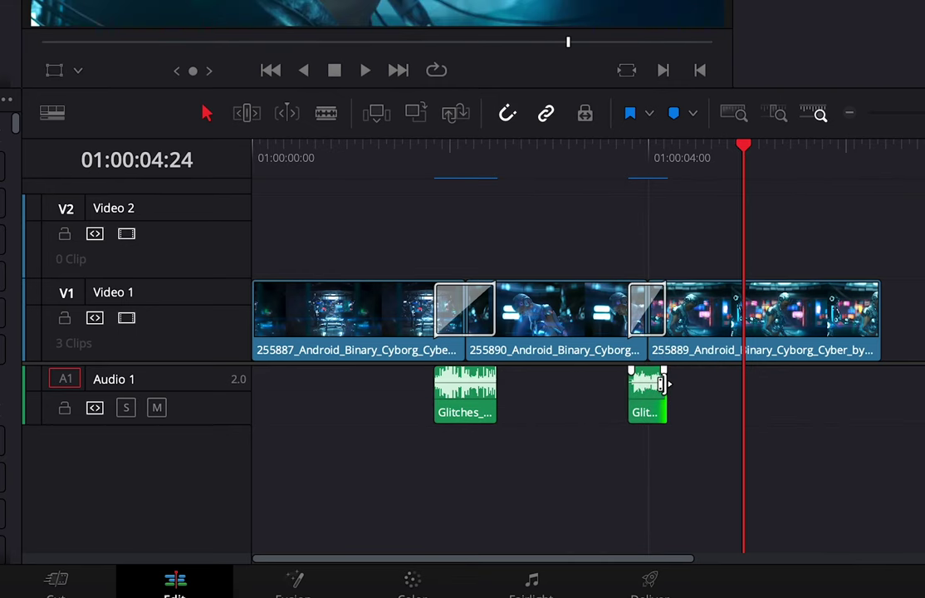
Play back from 01:00:01:12 to hear both glitch sounds.
click(400, 156)
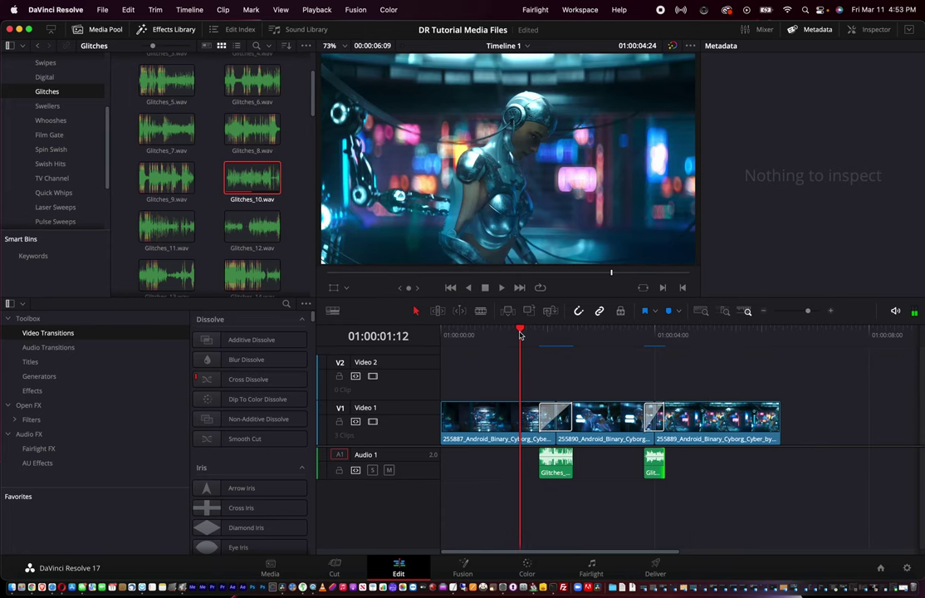
key(space)
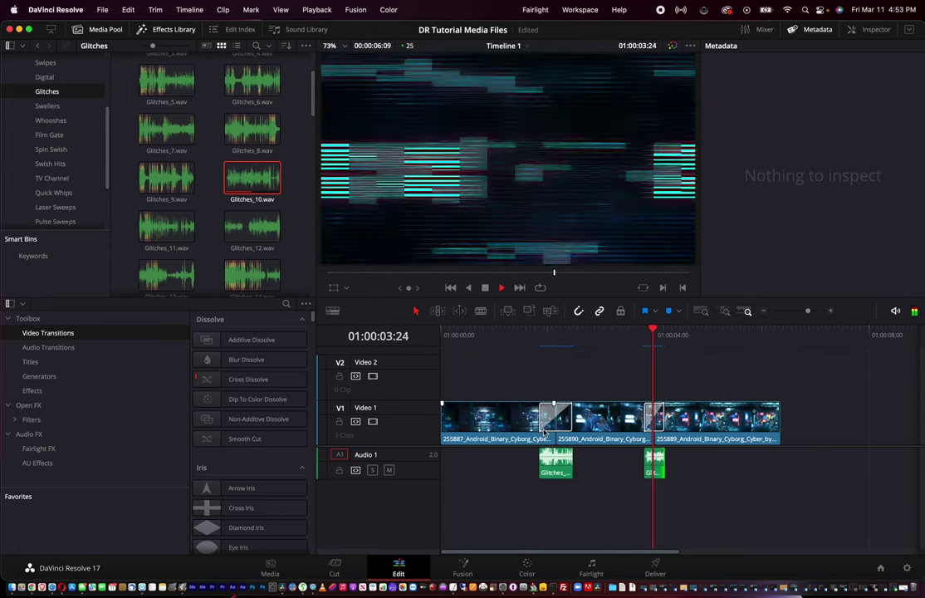
key(space)
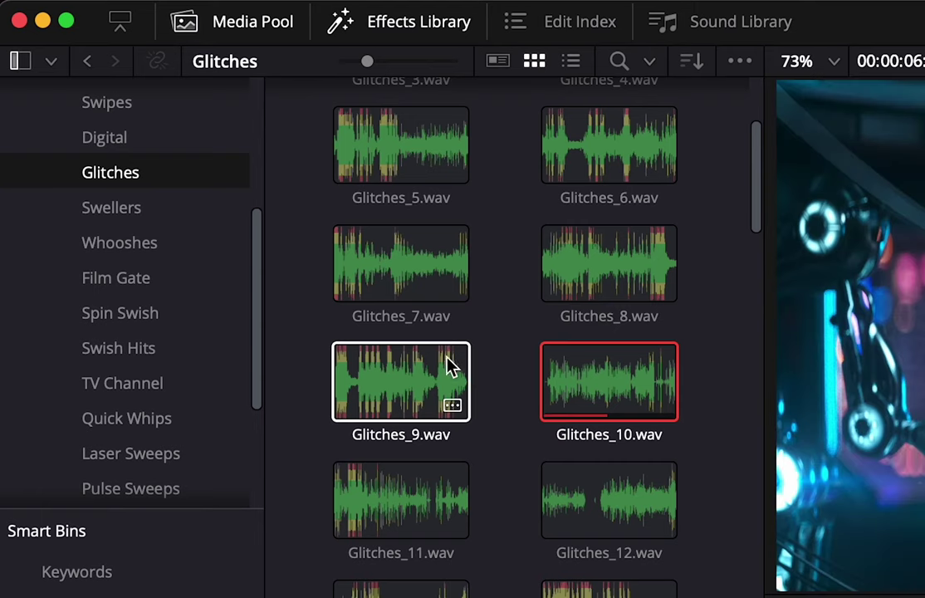
Collapse the TRANSITIONS Sound Pack bin, switch to the Sound Library, and start adding a library.
drag(258, 262, 271, 124)
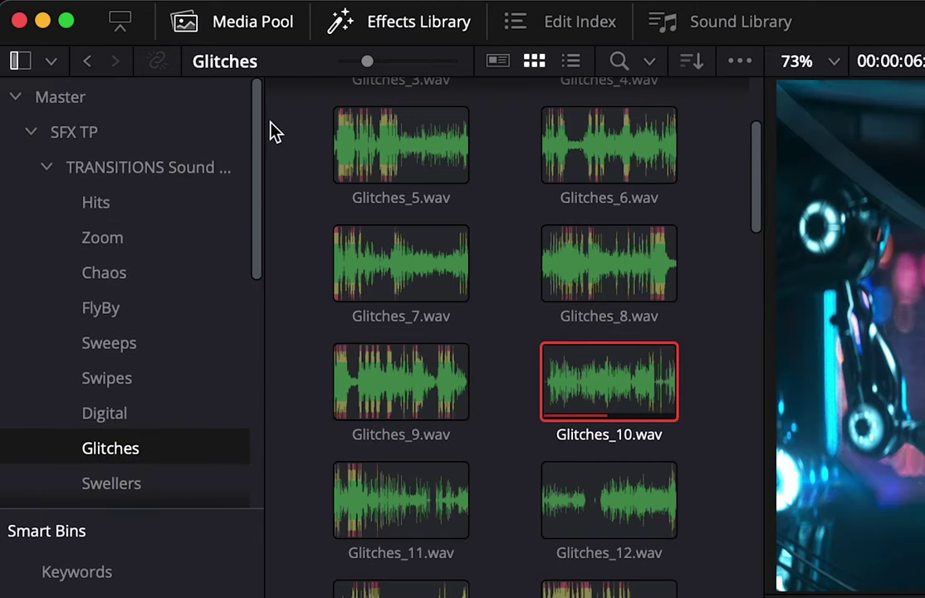
click(48, 168)
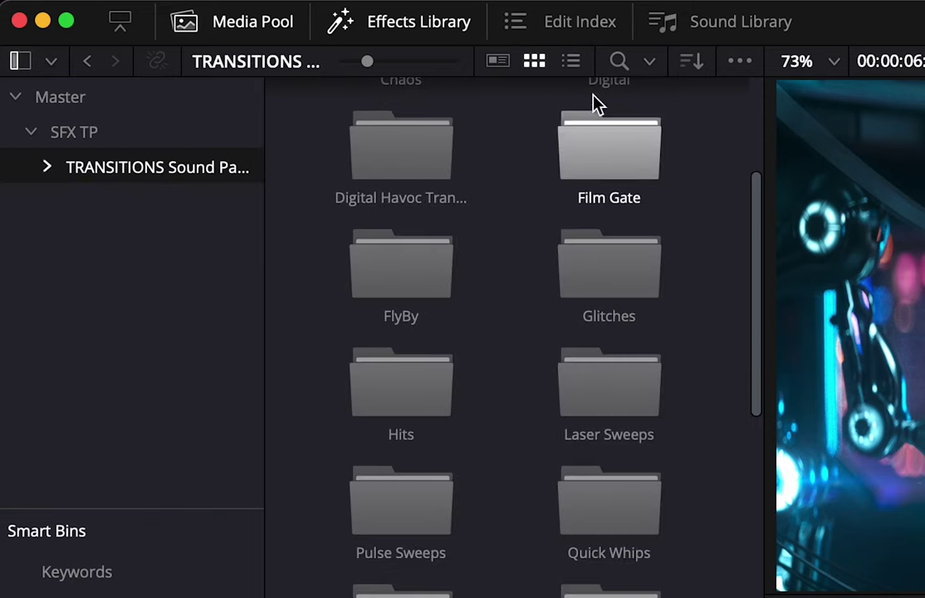
click(754, 30)
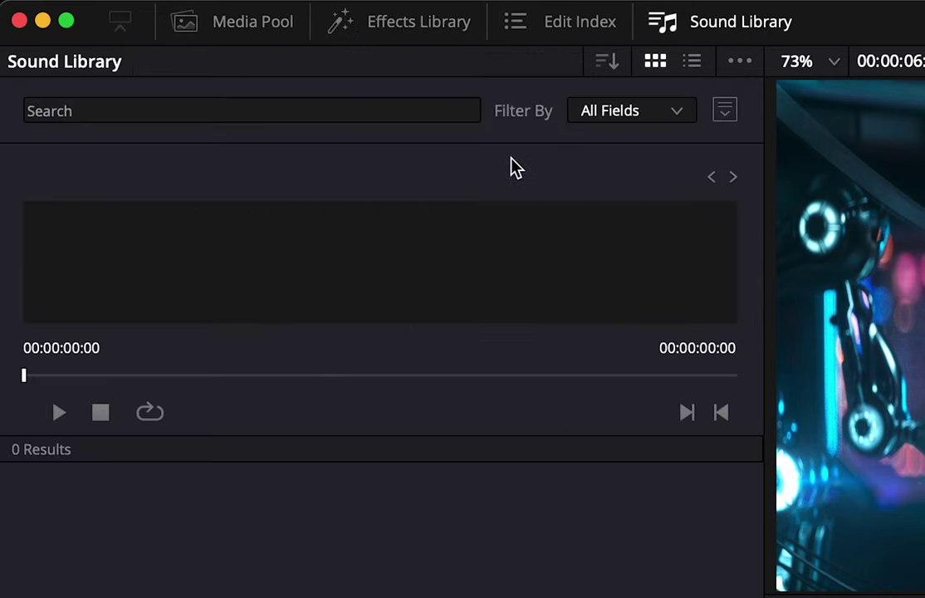
click(737, 61)
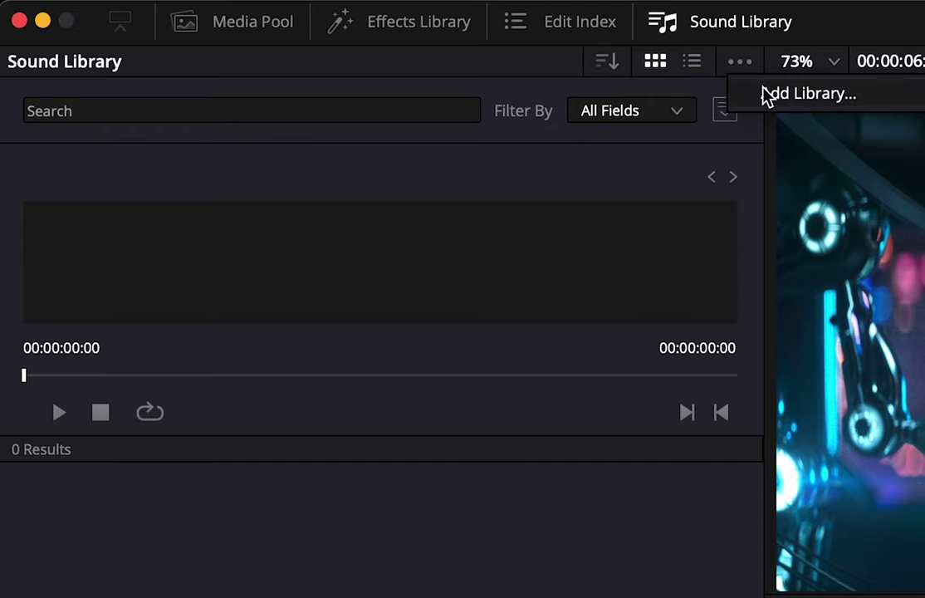
click(765, 94)
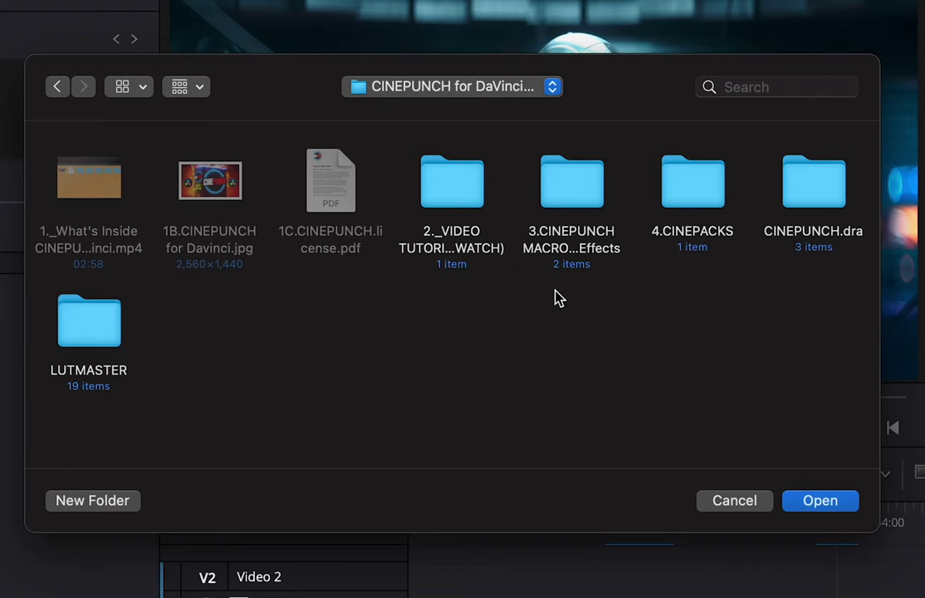
Add CINEPUNCH.dra > MediaFiles > SOUND PACKS > TRANSITIONS Sound Pack as a sound library.
click(802, 182)
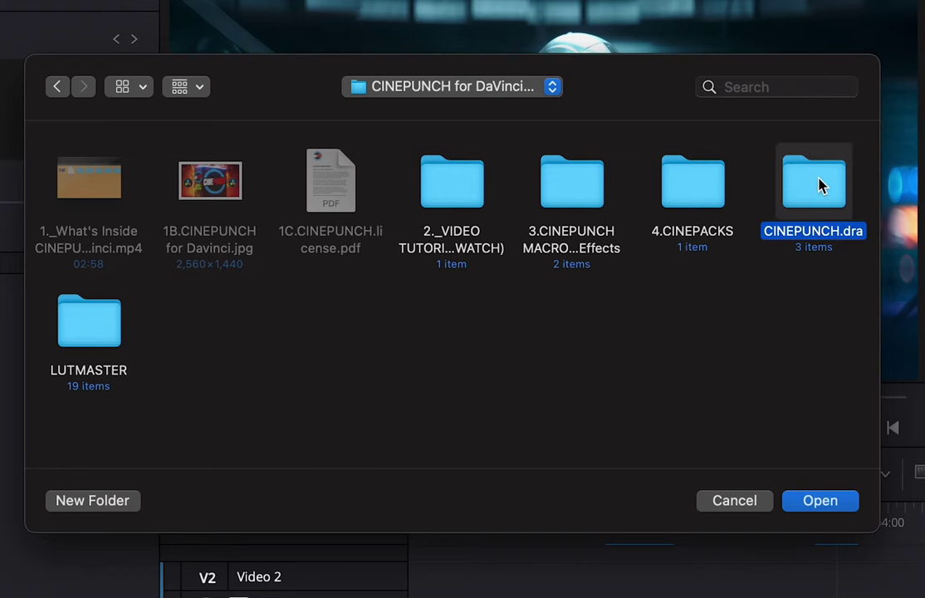
double_click(817, 185)
click(341, 199)
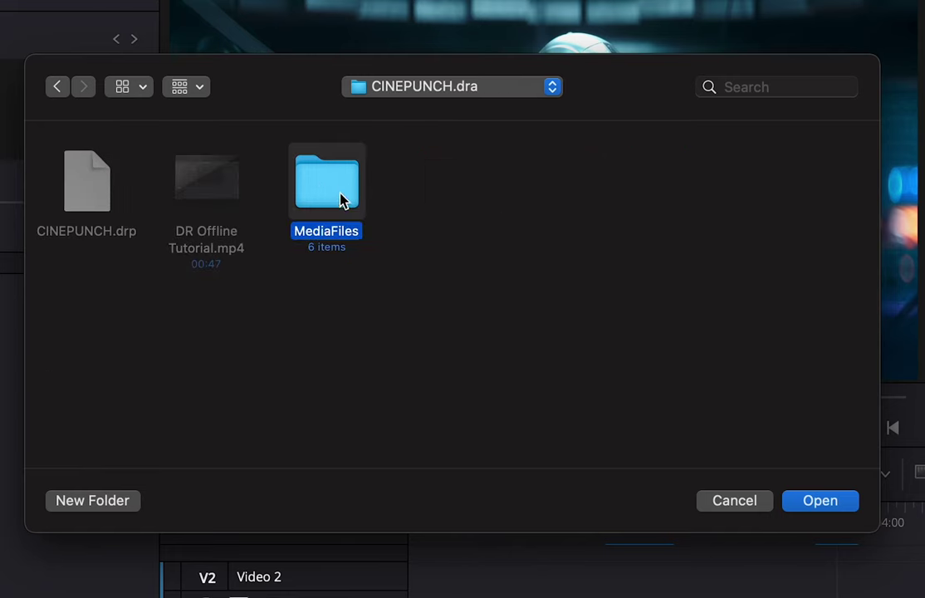
double_click(332, 193)
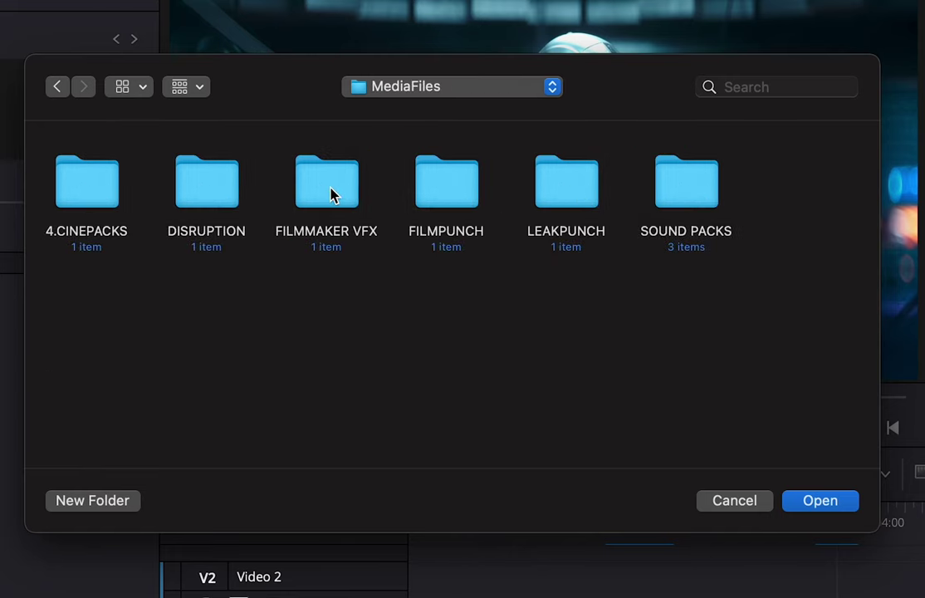
click(690, 183)
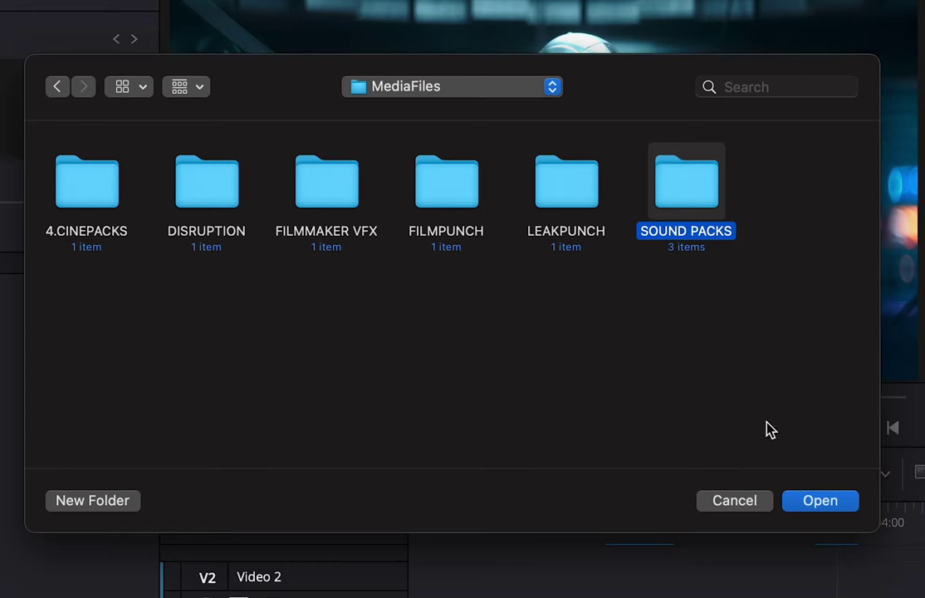
double_click(689, 181)
click(93, 187)
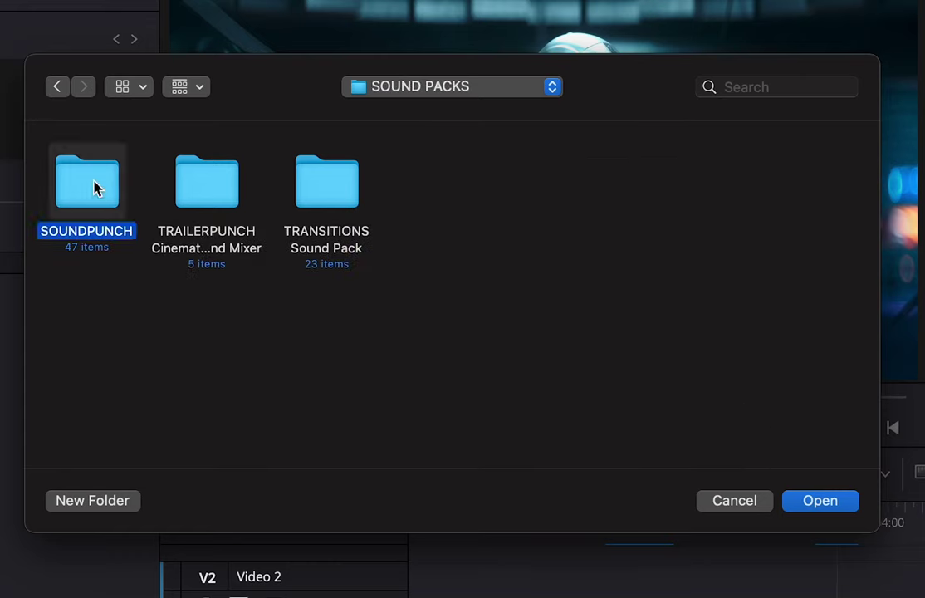
click(205, 183)
click(318, 184)
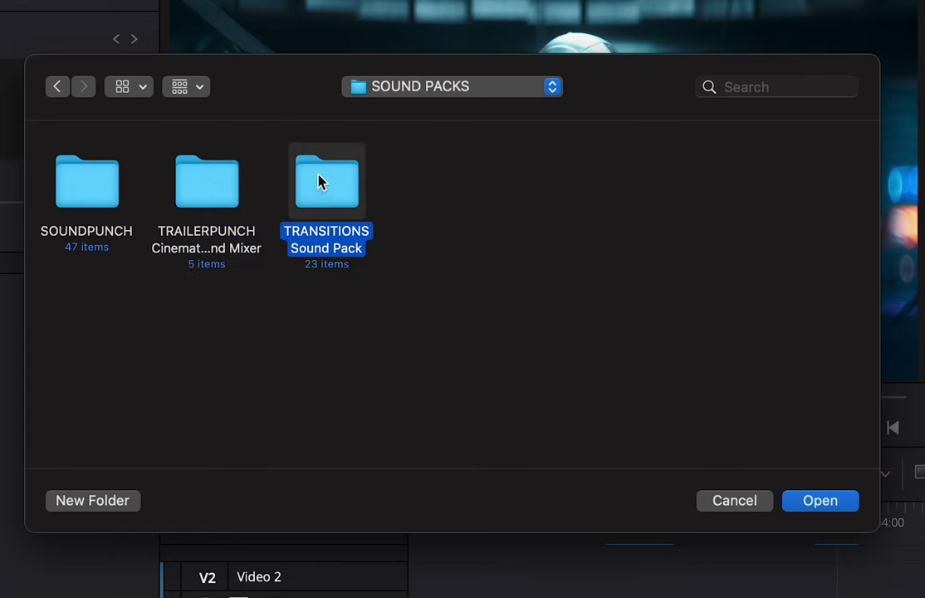
click(822, 500)
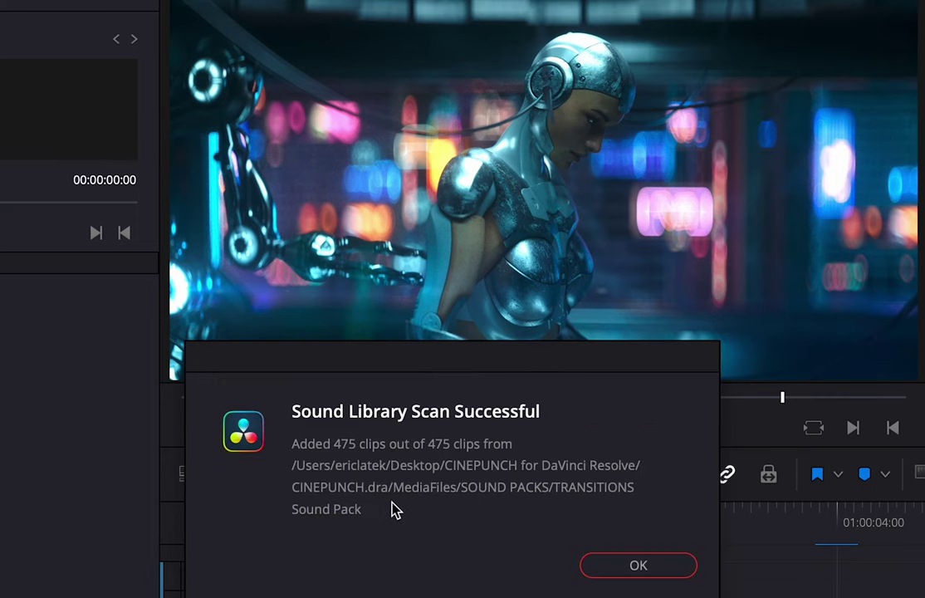
Dismiss the scan-success message for the 475 clips and open the DaVinci Resolve menu.
click(625, 564)
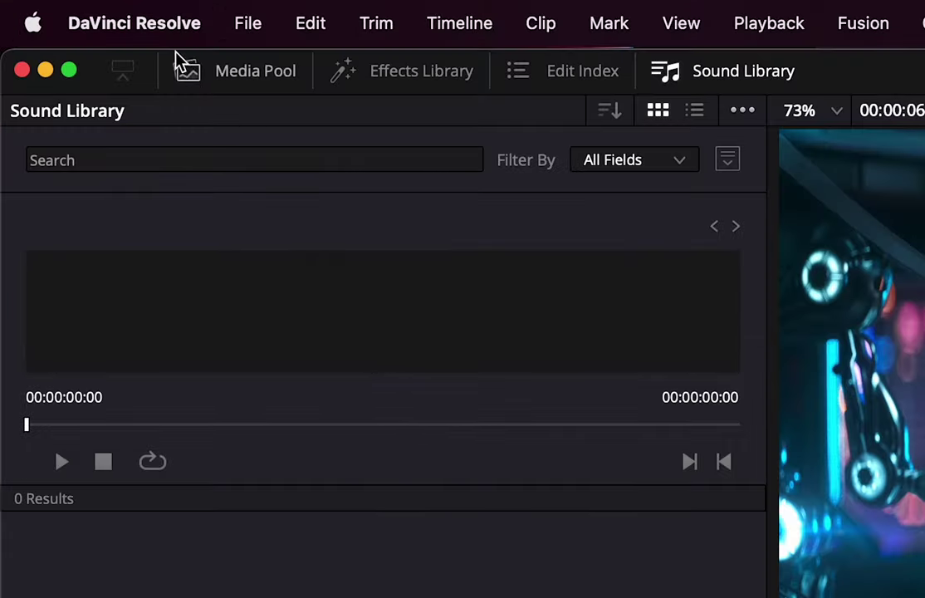
click(145, 27)
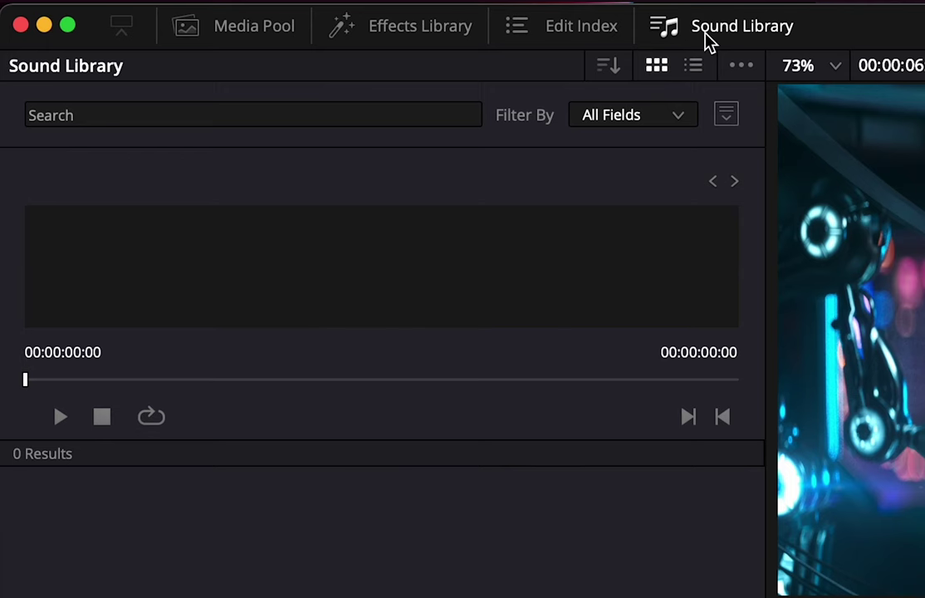
Type 'glitches' into the Sound Library search field.
click(424, 108)
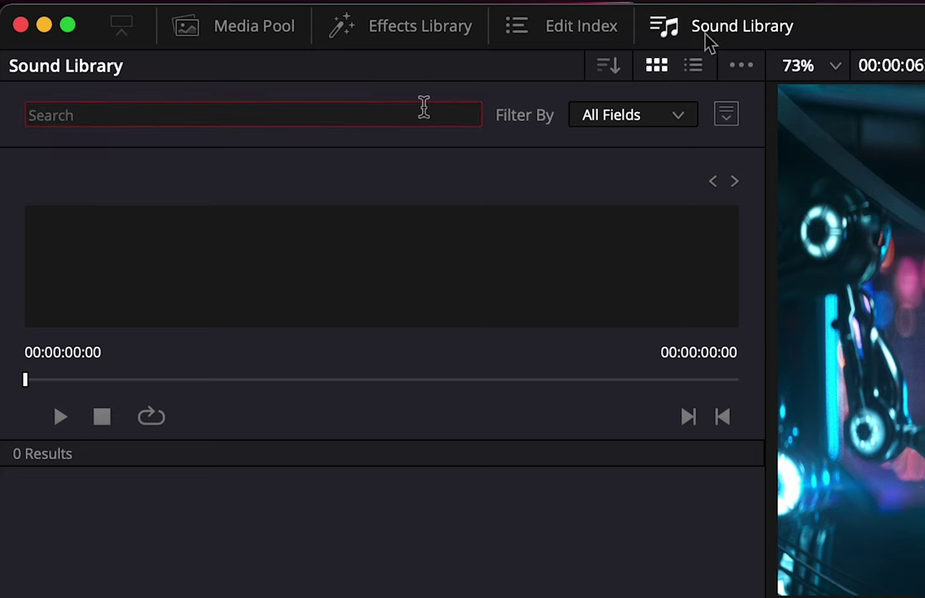
text(glitche)
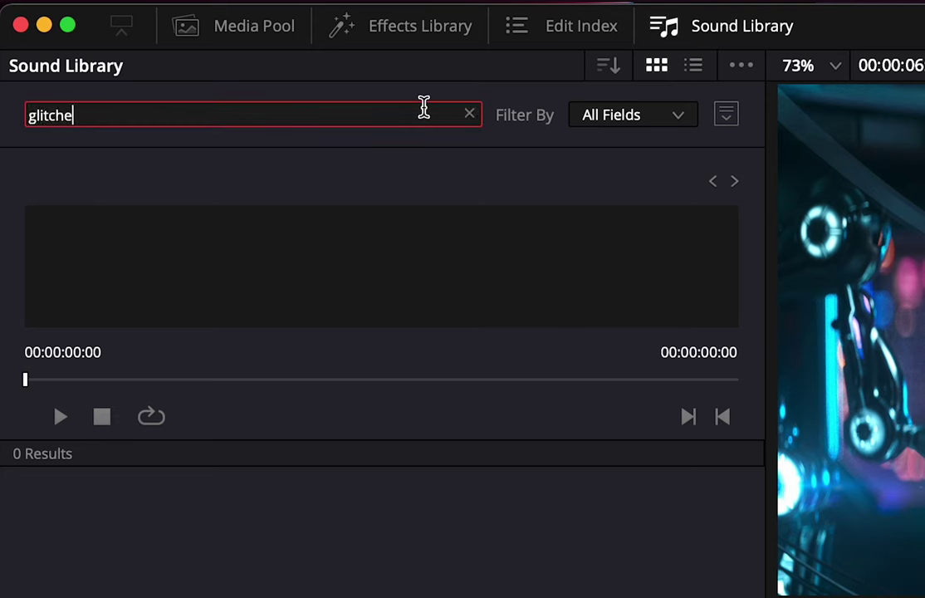
text(s)
Scroll through the 51 glitches results and load Glitches 24 for preview.
click(70, 199)
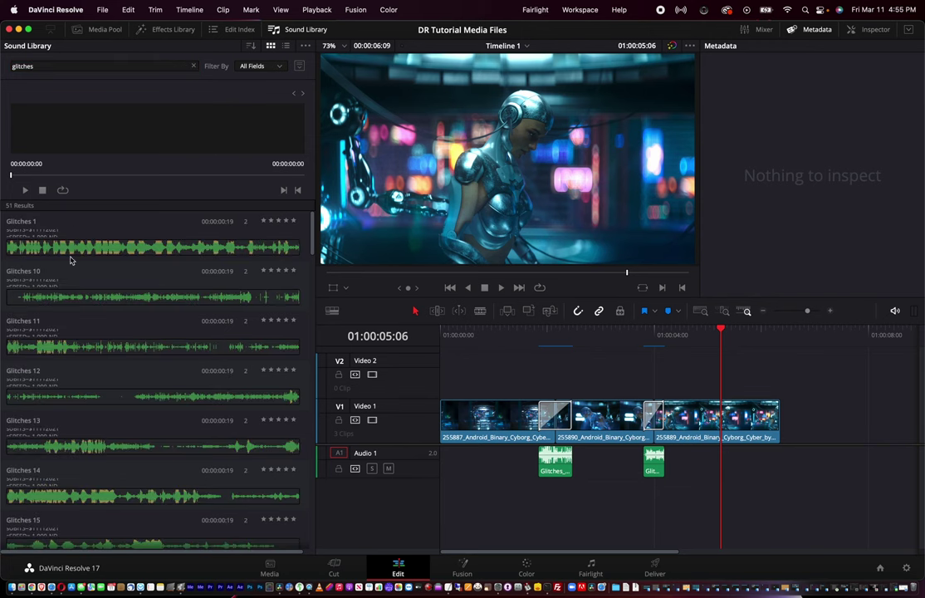
scroll(67, 298, down, 3)
scroll(64, 297, down, 2)
scroll(65, 297, down, 2)
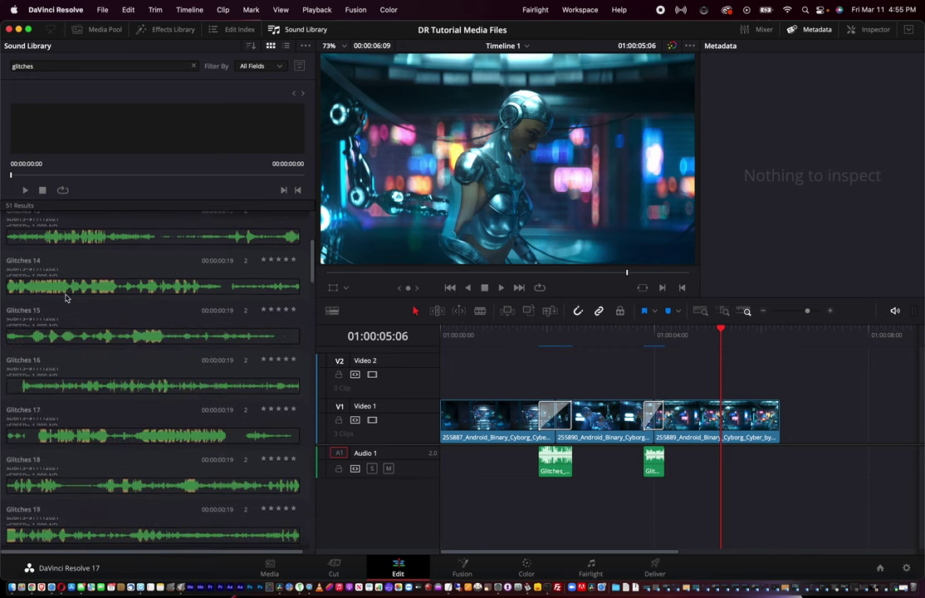
scroll(58, 364, down, 5)
scroll(62, 332, down, 5)
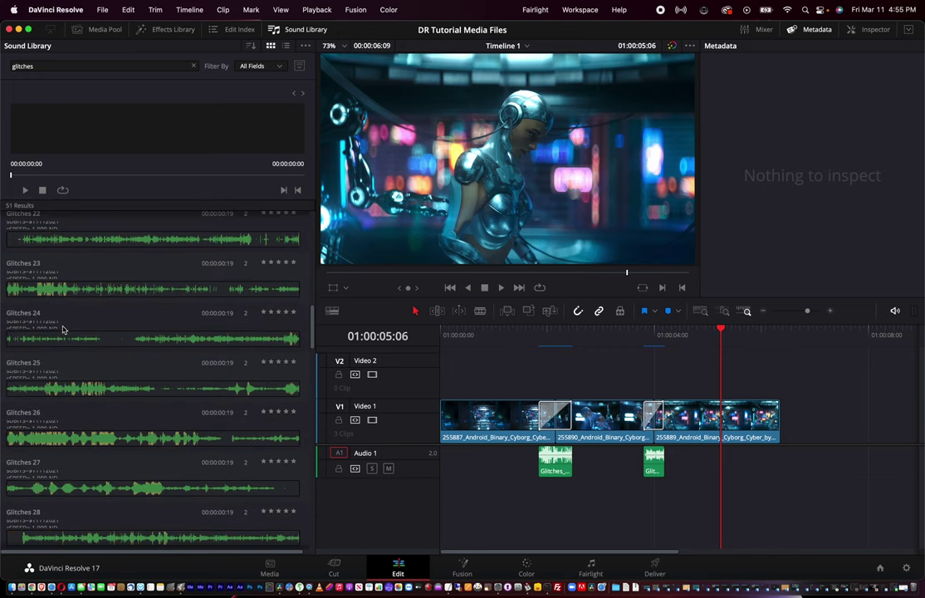
click(55, 338)
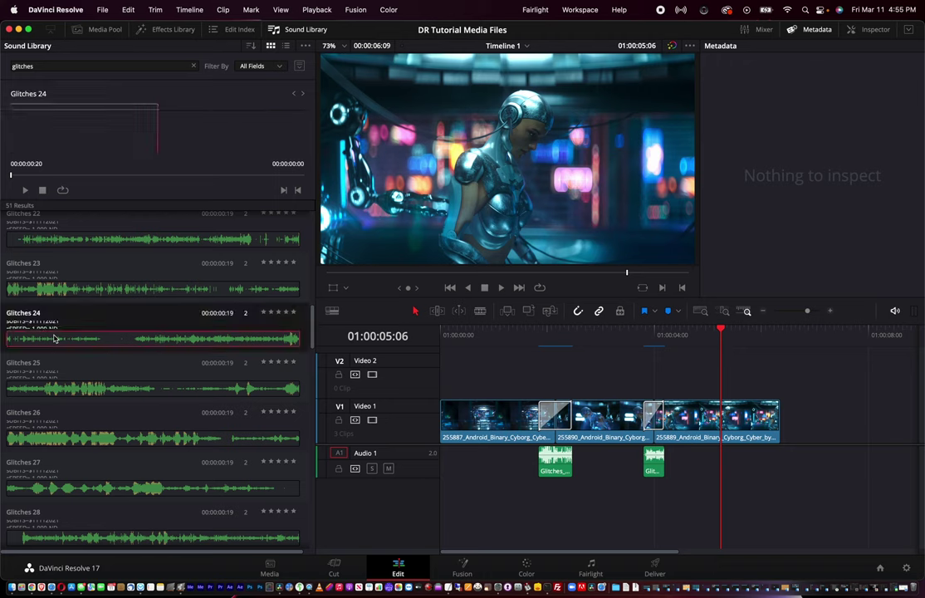